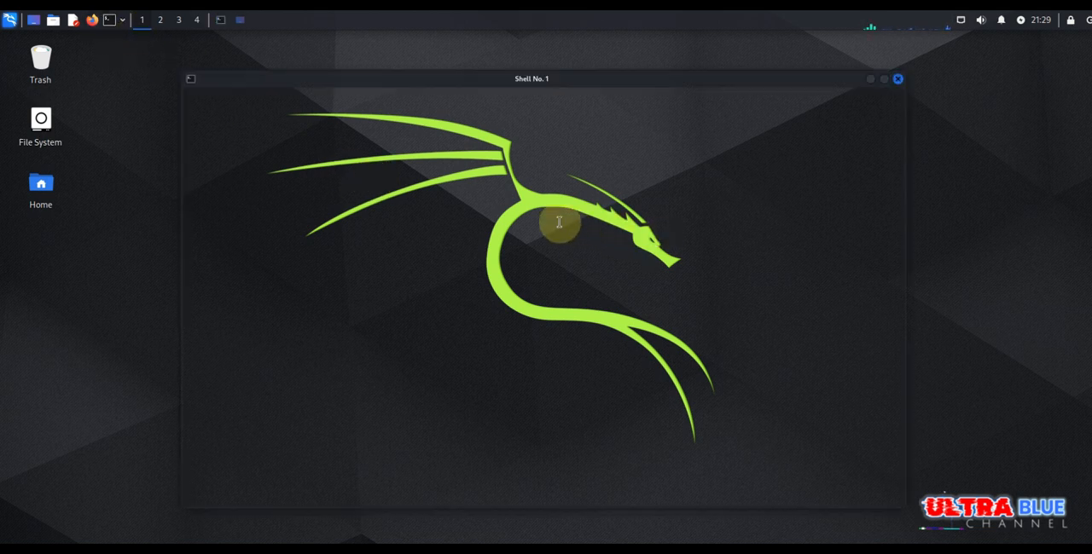
# - Install Legion from the terminal with the command sudo apt-get install legion
pyautogui.write('sudo ap')
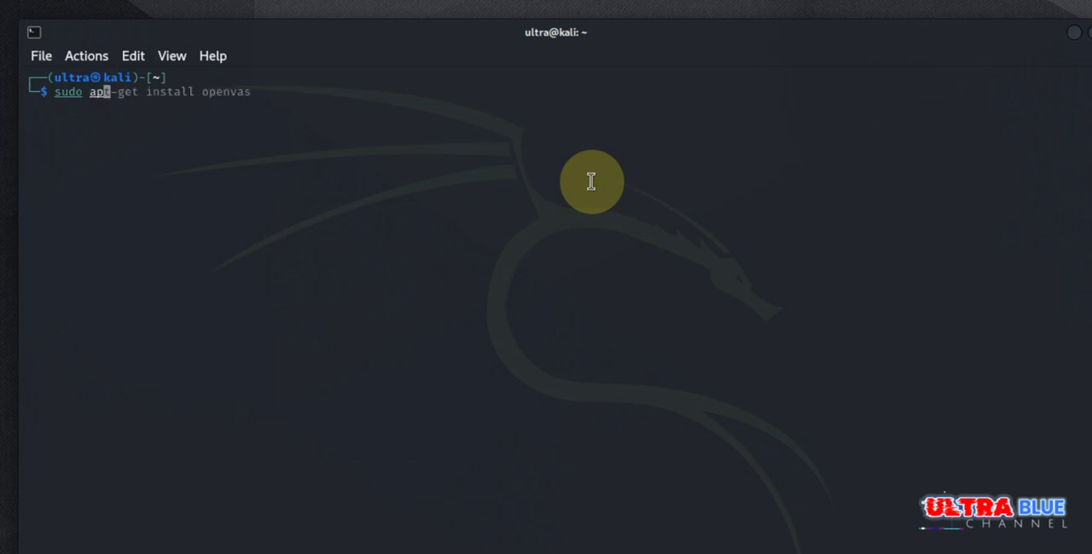
pyautogui.press('Right')
pyautogui.press('BackSpace')
pyautogui.press('BackSpace')
pyautogui.press('BackSpace')
pyautogui.press('BackSpace')
pyautogui.press('BackSpace')
pyautogui.press('BackSpace')
pyautogui.press('BackSpace')
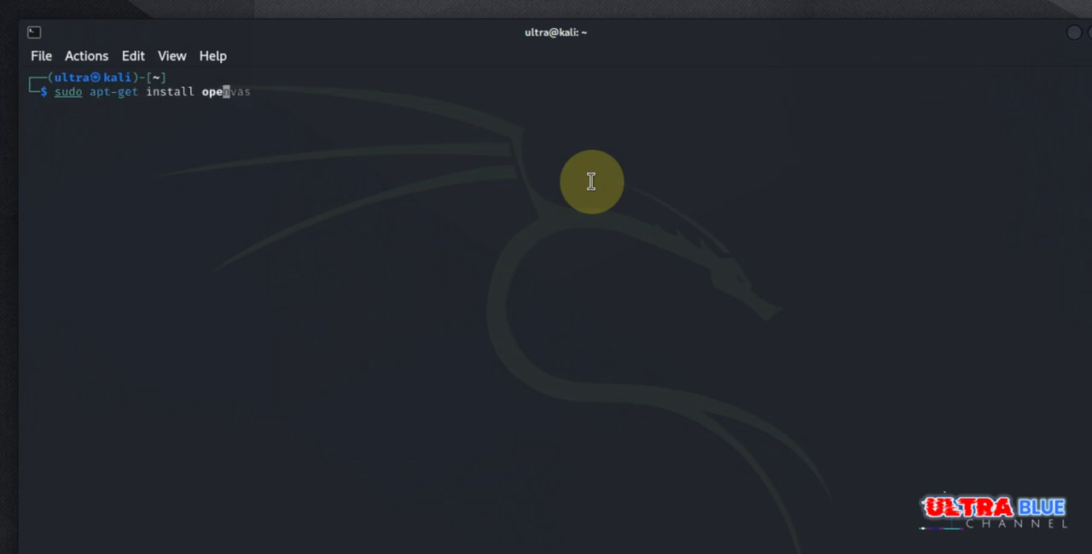
pyautogui.write('legion')
pyautogui.press('Return')
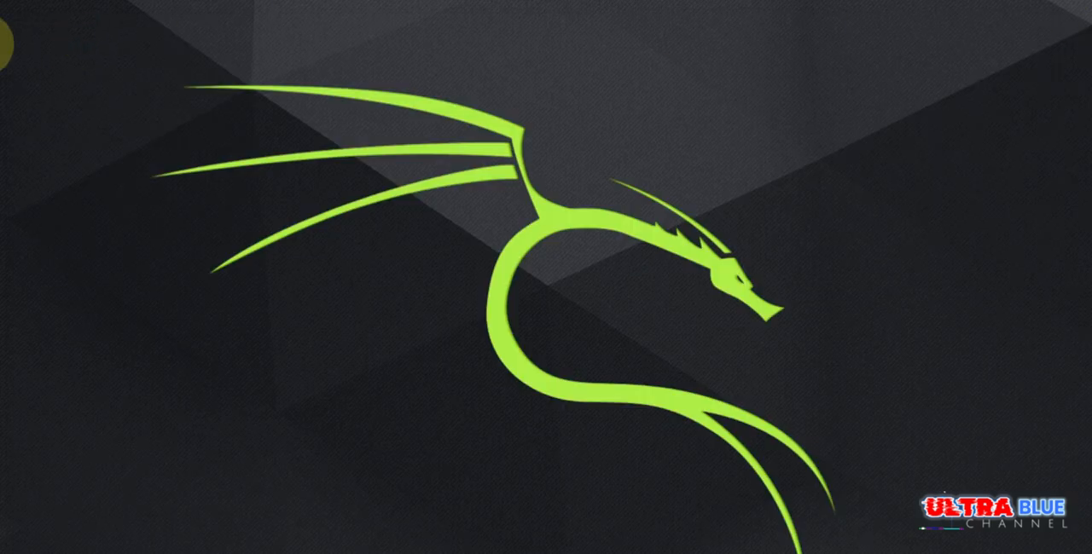
# - Launch legion from the 01 - Information Gathering application category
pyautogui.click(9, 10)
pyautogui.click(53, 92)
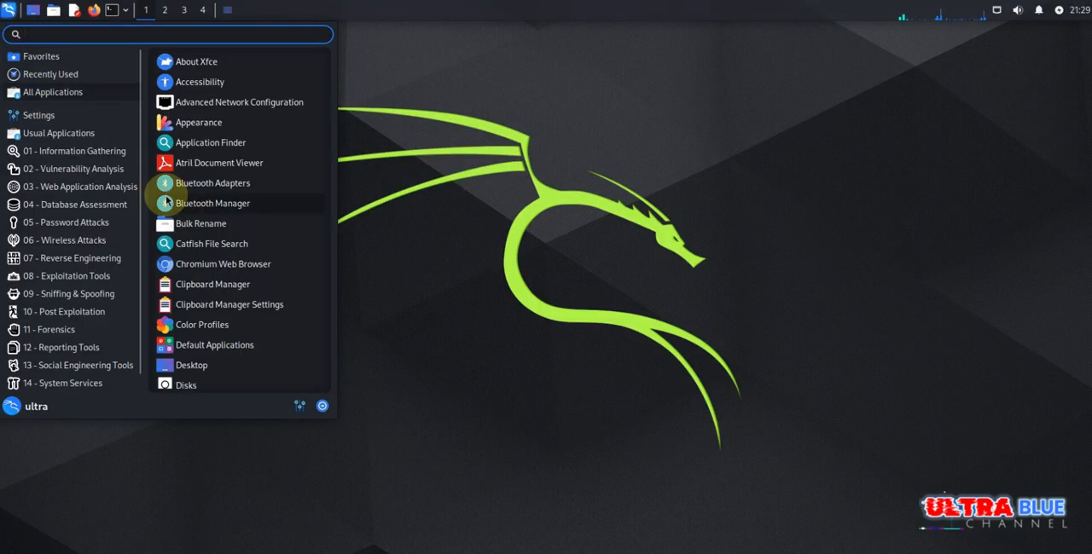
pyautogui.click(42, 74)
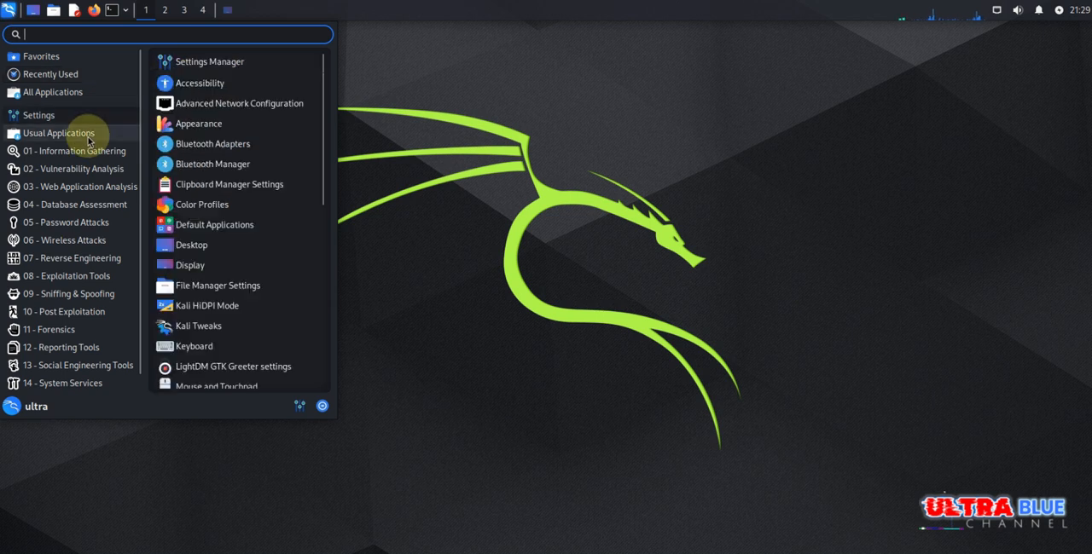
pyautogui.moveTo(84, 152)
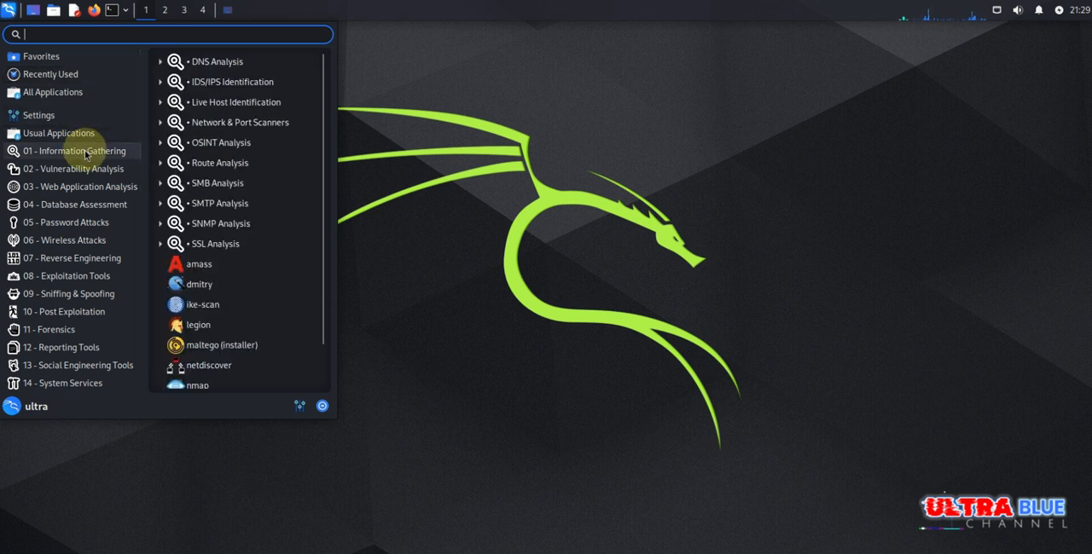
pyautogui.click(202, 328)
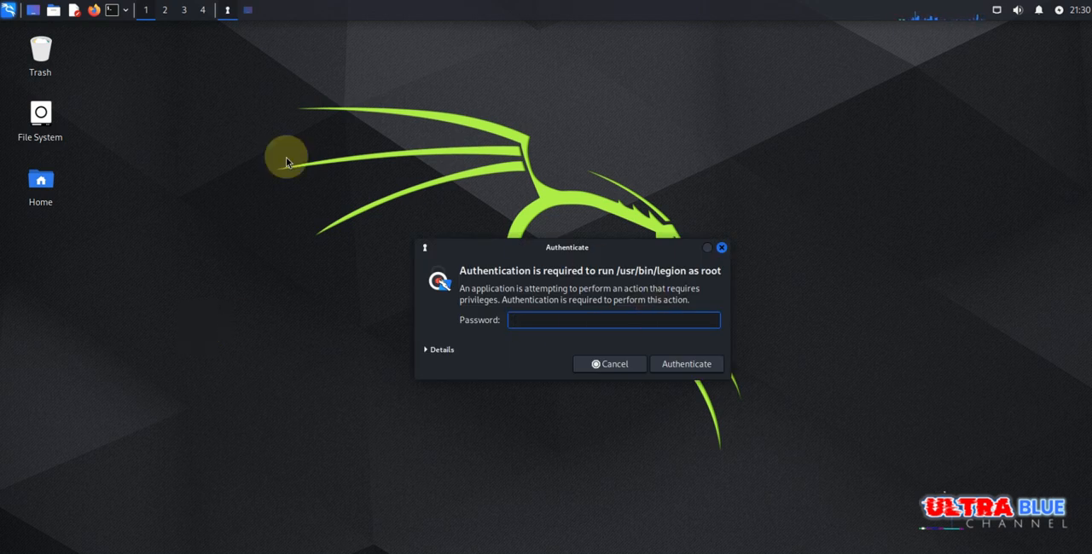
# - Enter the account password and authenticate to run /usr/bin/legion as root
pyautogui.click(9, 10)
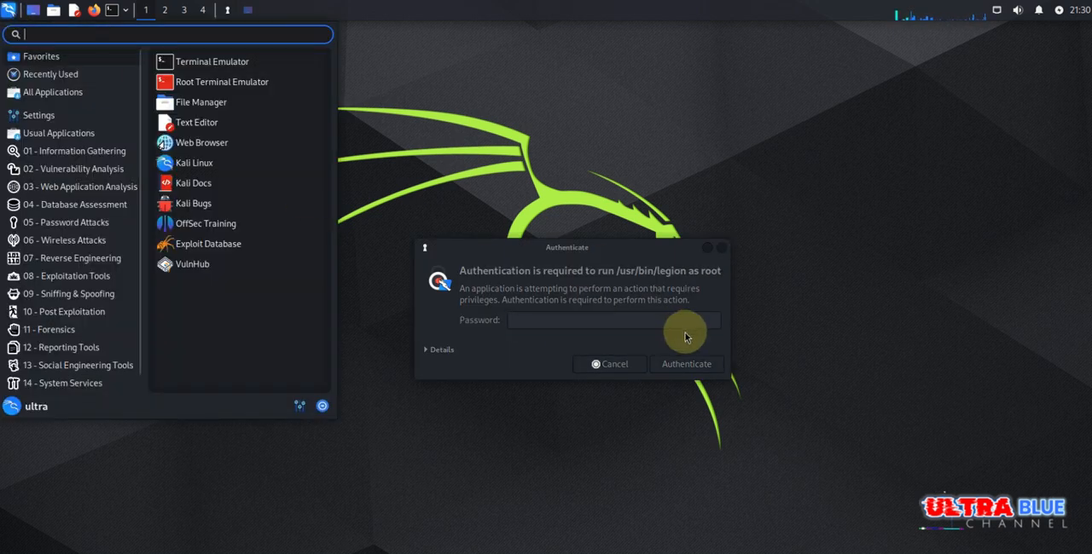
pyautogui.click(643, 319)
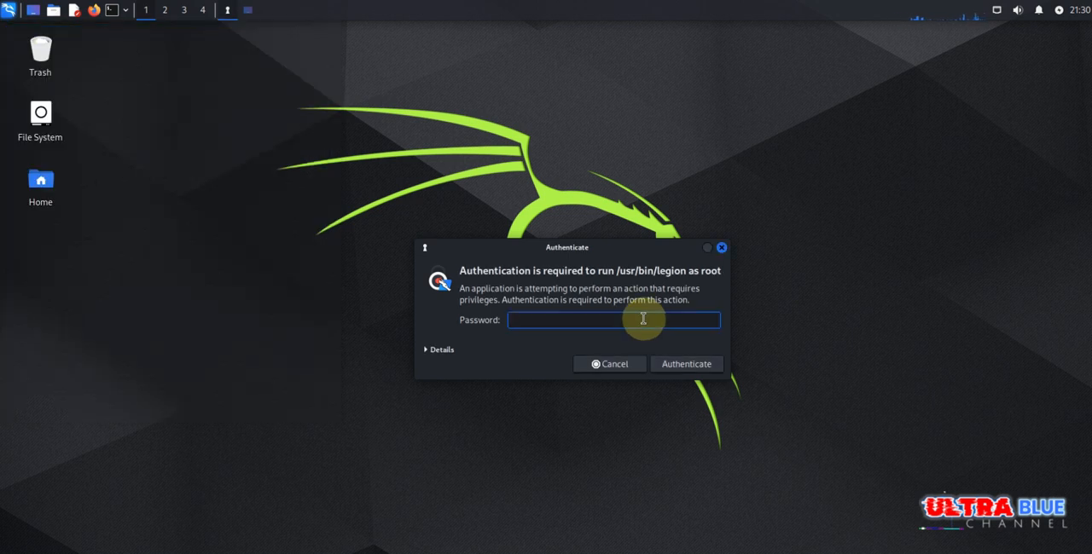
pyautogui.write('k')
pyautogui.press('BackSpace')
pyautogui.write('**********')
pyautogui.press('Return')
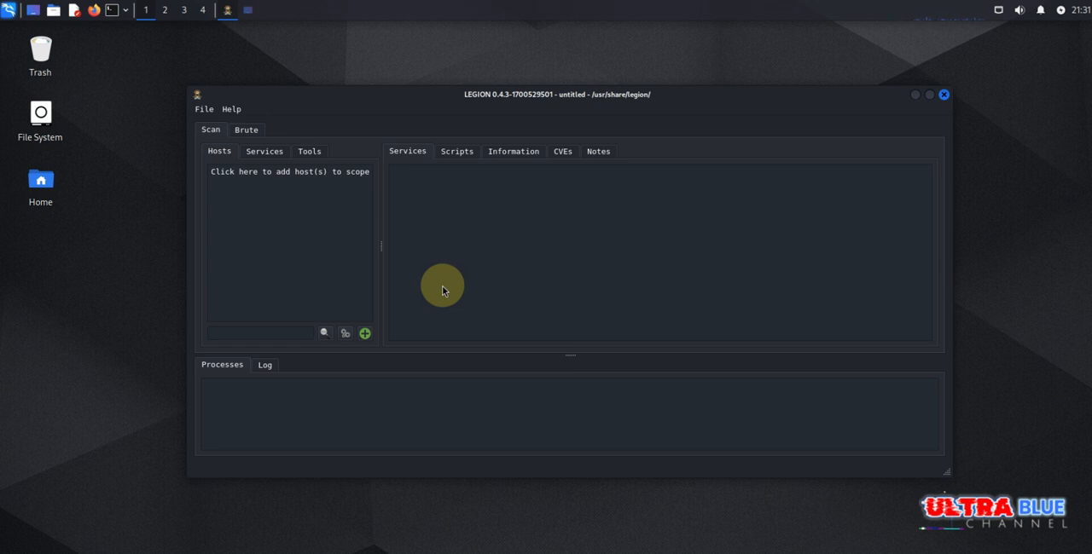
# - Switch to the Metasploitable virtual machine and log in with the default account's username and password
pyautogui.click(183, 10)
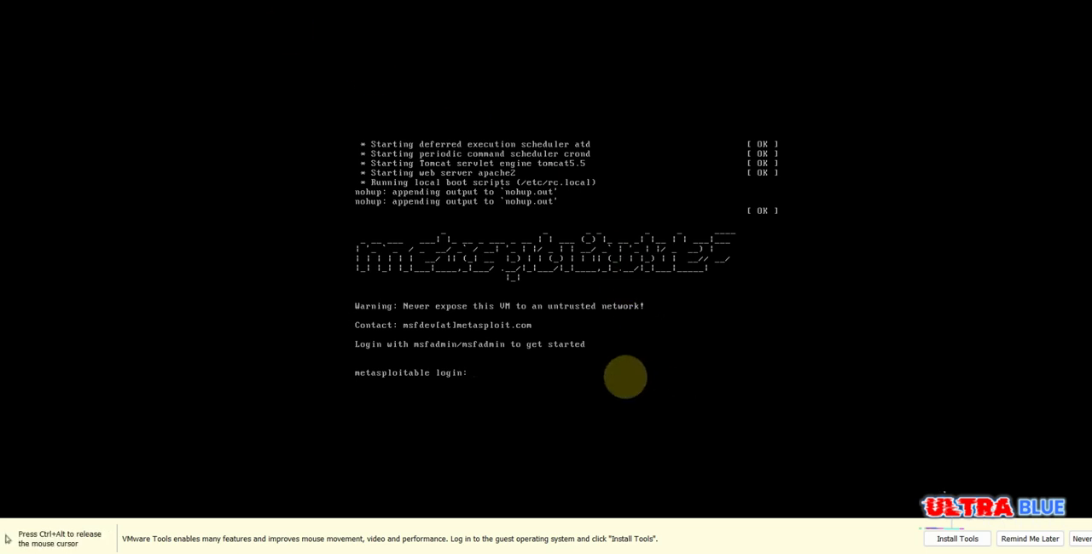
pyautogui.write('ad')
pyautogui.press('BackSpace')
pyautogui.press('BackSpace')
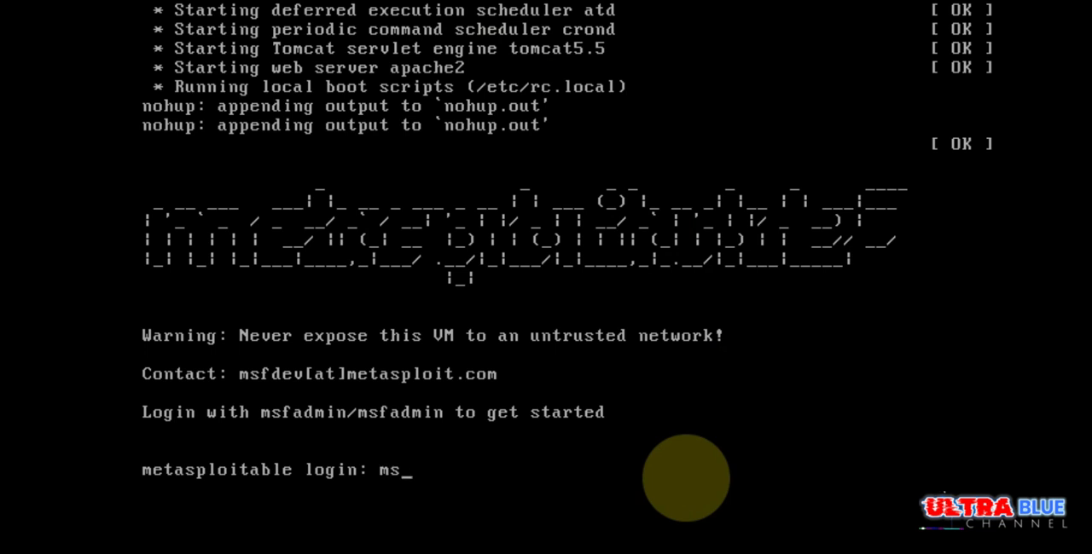
pyautogui.write('fadmin')
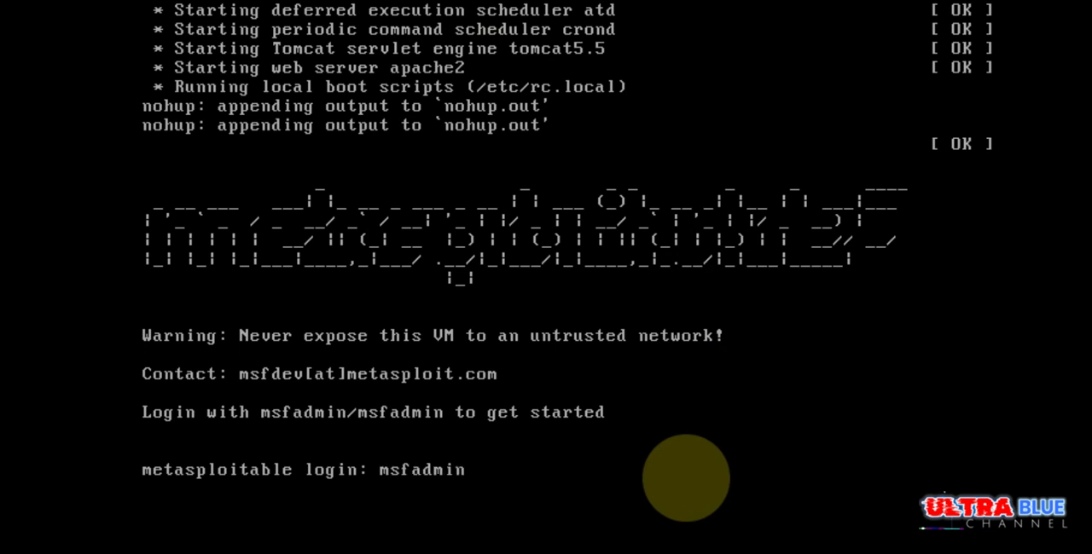
pyautogui.press('Return')
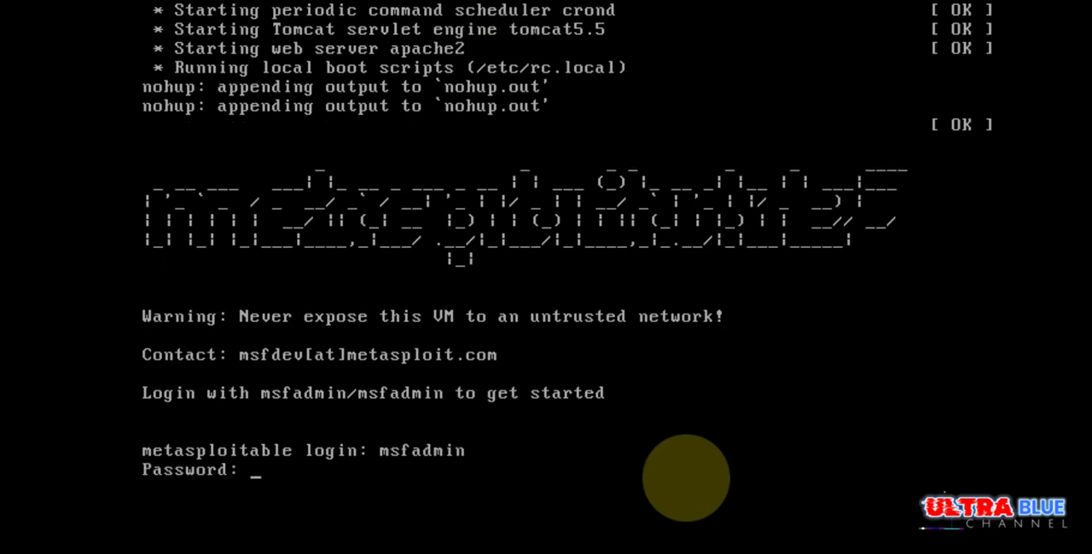
pyautogui.write('msfadmin')
pyautogui.press('Return')
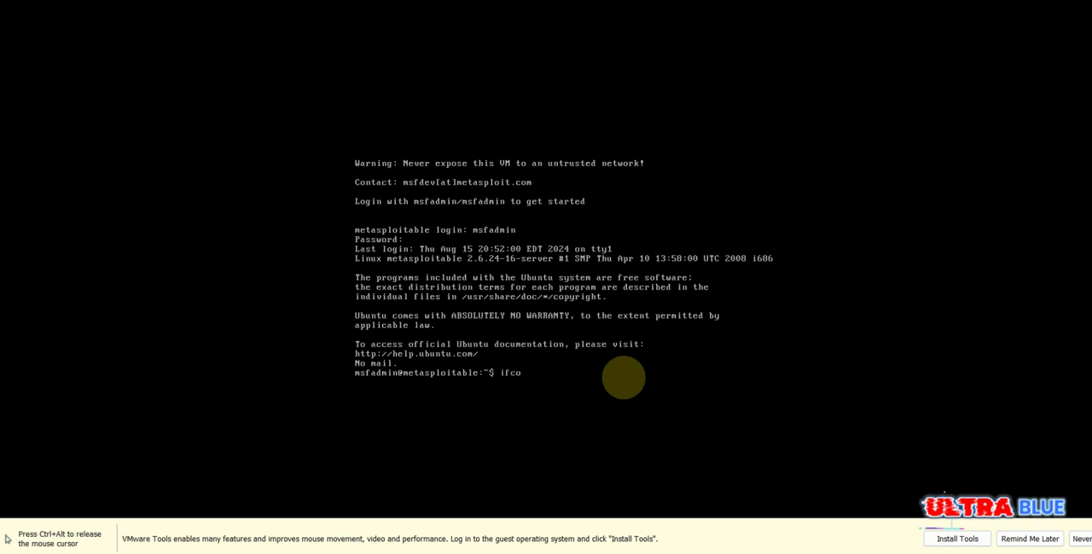
# - Run ifconfig on the Metasploitable machine to look up its IP address
pyautogui.write('onfig')
pyautogui.press('Return')
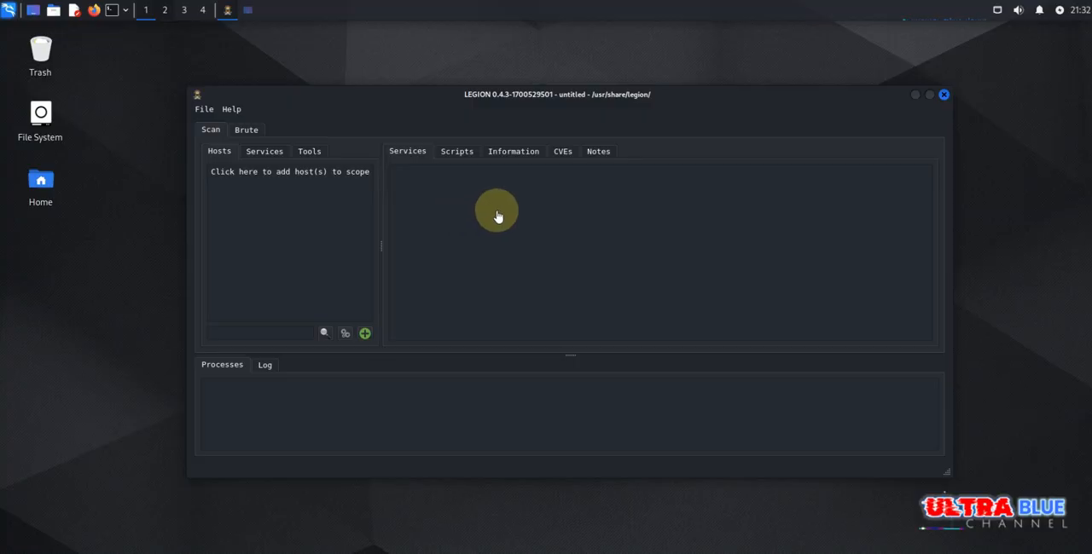
# - Switch back to Legion on the Kali machine and open the dialog for adding hosts to the scan scope
pyautogui.click(250, 174)
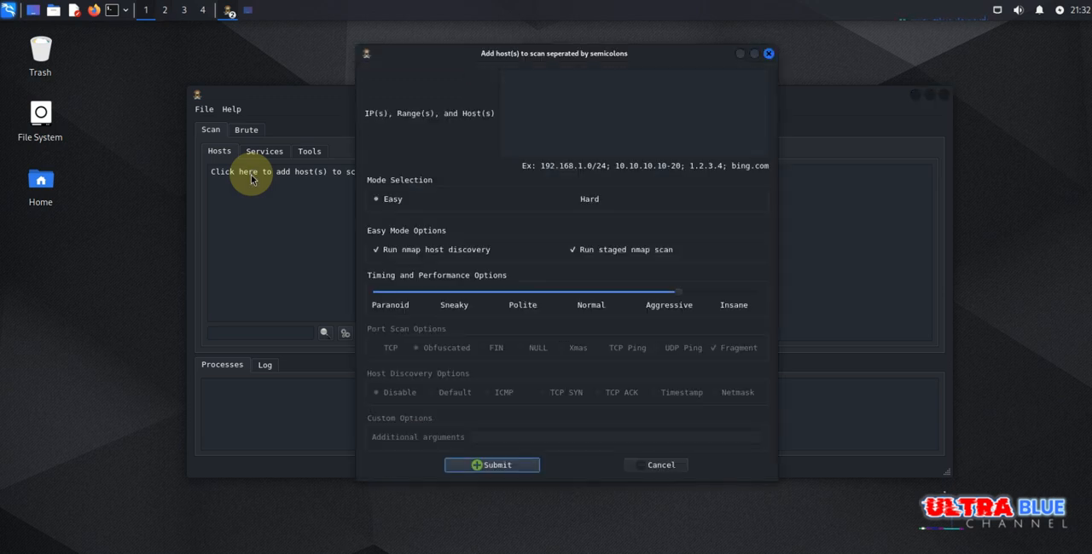
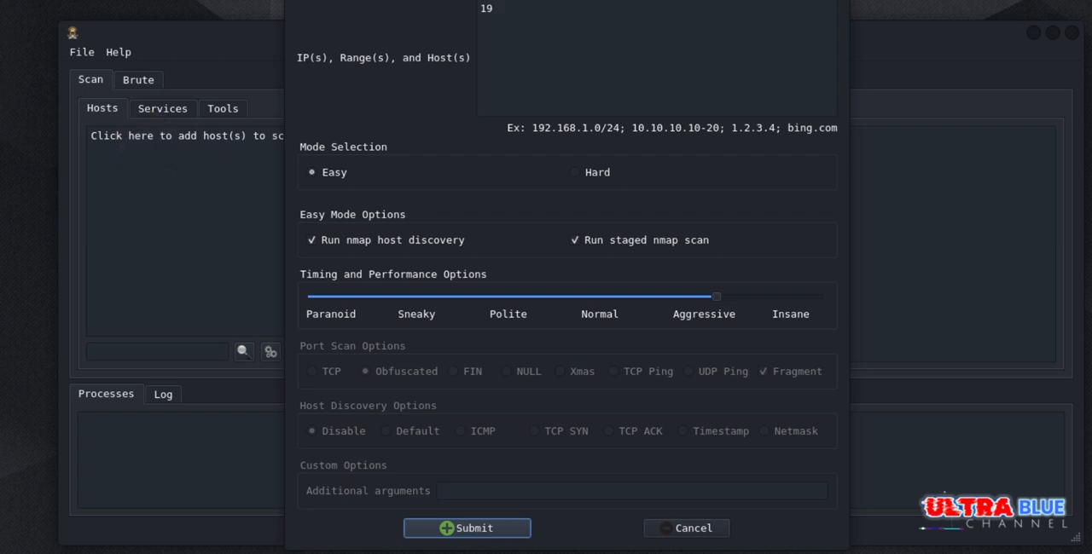
# - Enter the Metasploitable machine's IP address 192.168.137.129 as the host to add to the scan scope
pyautogui.write('2.')
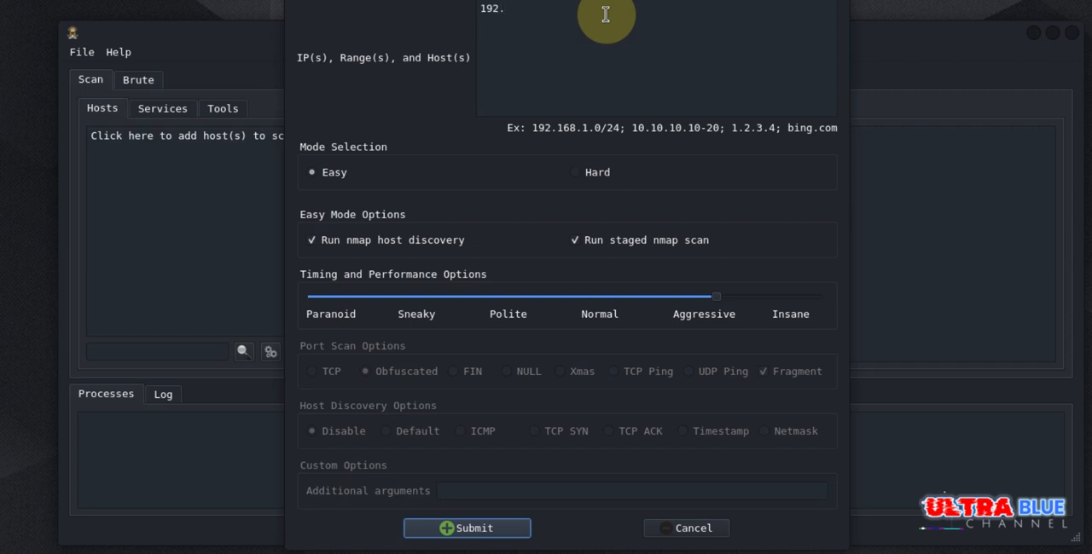
pyautogui.write('168.137.129')
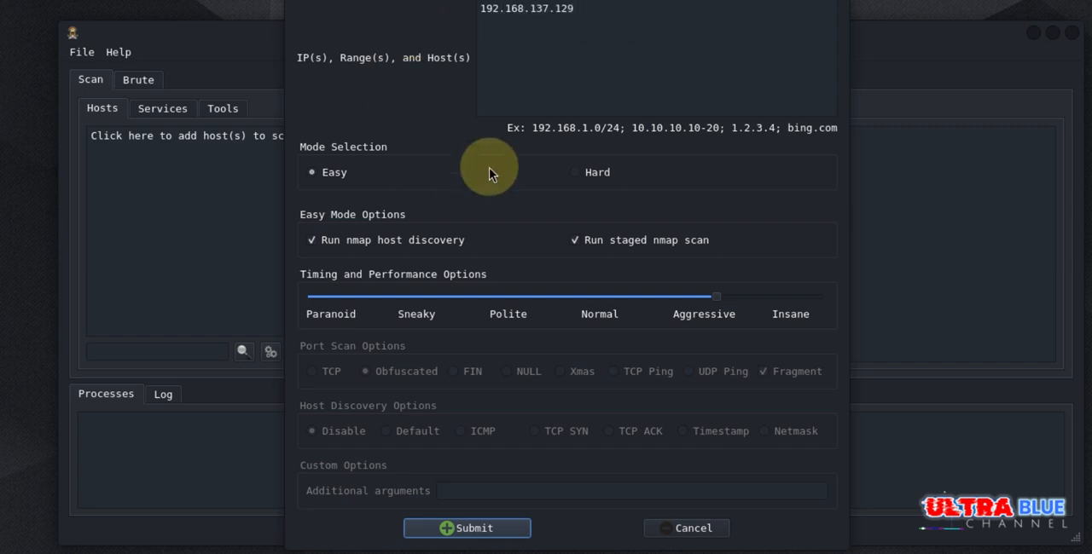
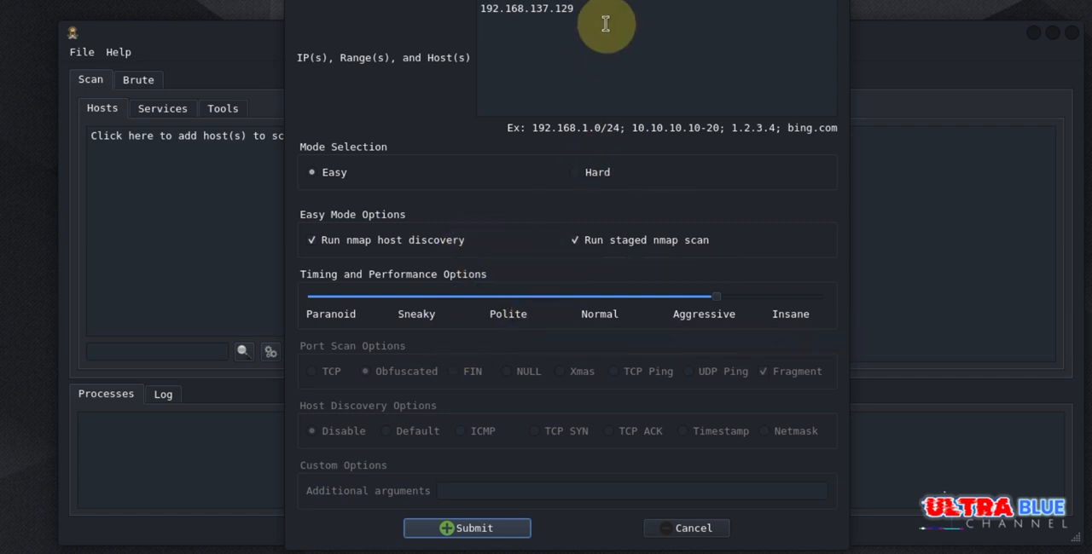
# - Submit the host with Easy mode, nmap host discovery, staged nmap scan and Aggressive timing to start the scan
pyautogui.click(492, 534)
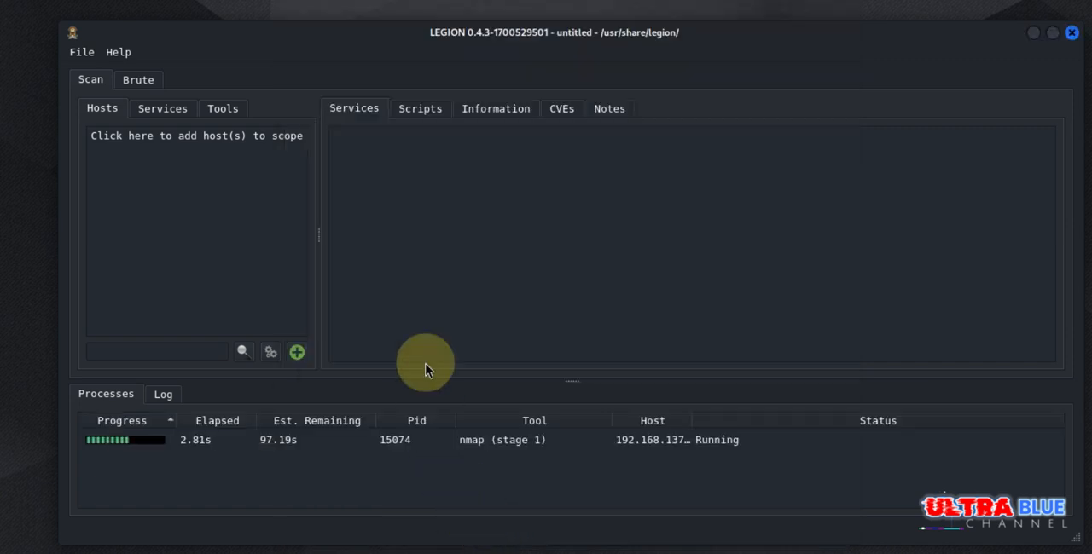
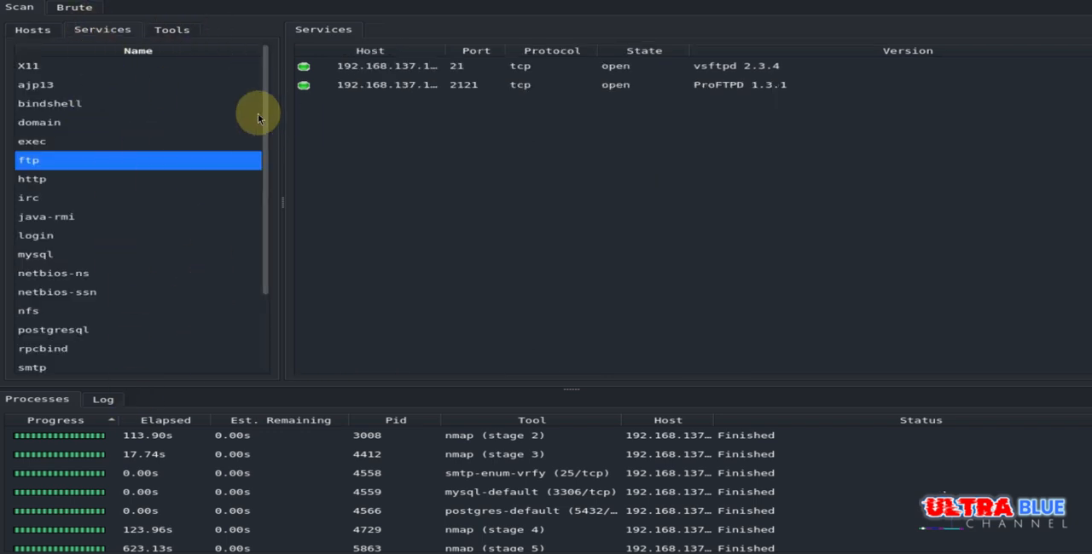
# - Show the hosts, ports and versions discovered for the ssh service in the scan results
pyautogui.moveTo(268, 115); pyautogui.dragTo(272, 255)
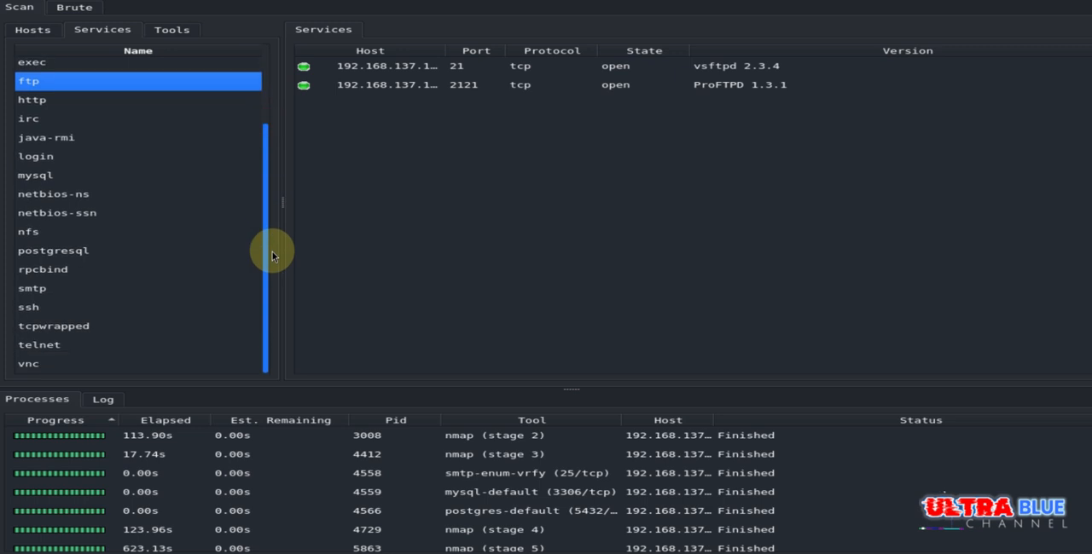
pyautogui.click(31, 309)
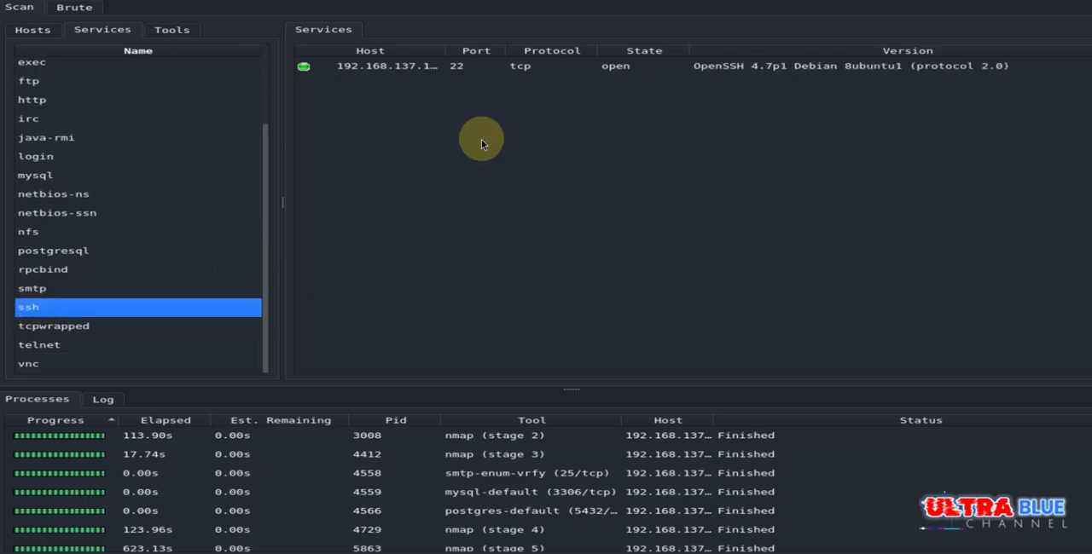
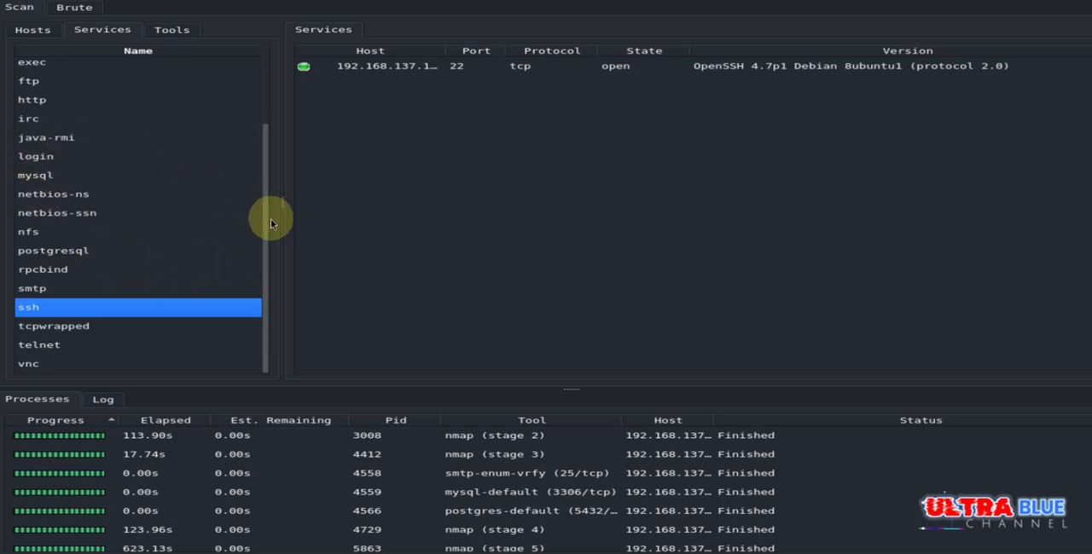
pyautogui.moveTo(266, 215); pyautogui.dragTo(279, 175)
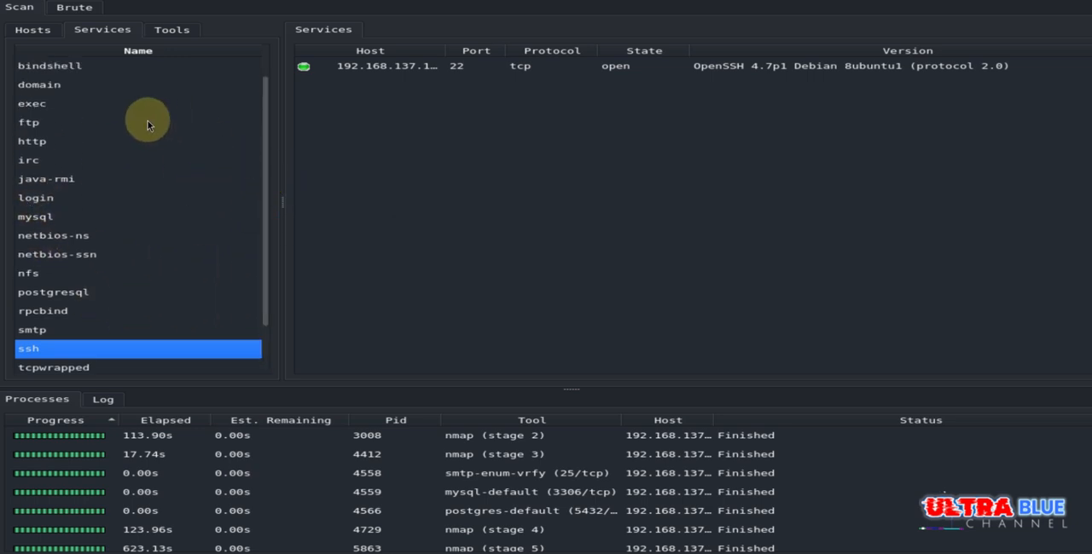